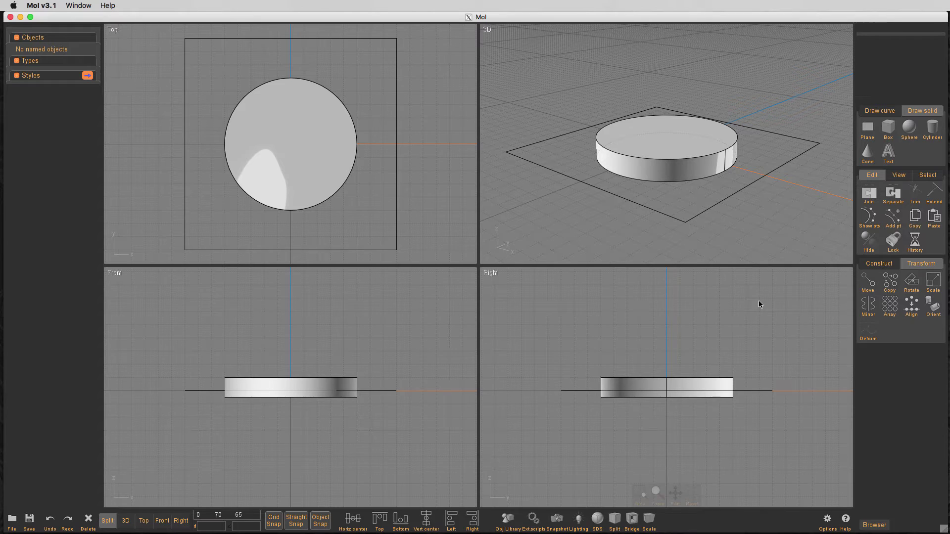
Check the radius-50 cylinder and the 160 x 160 square plane, then maximize the 3D view
click(692, 152)
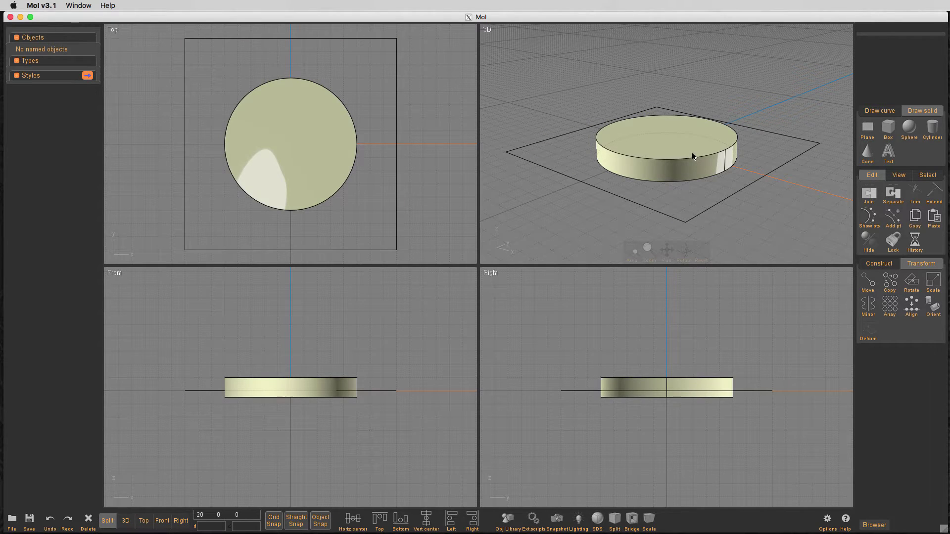
click(782, 218)
click(723, 201)
click(767, 228)
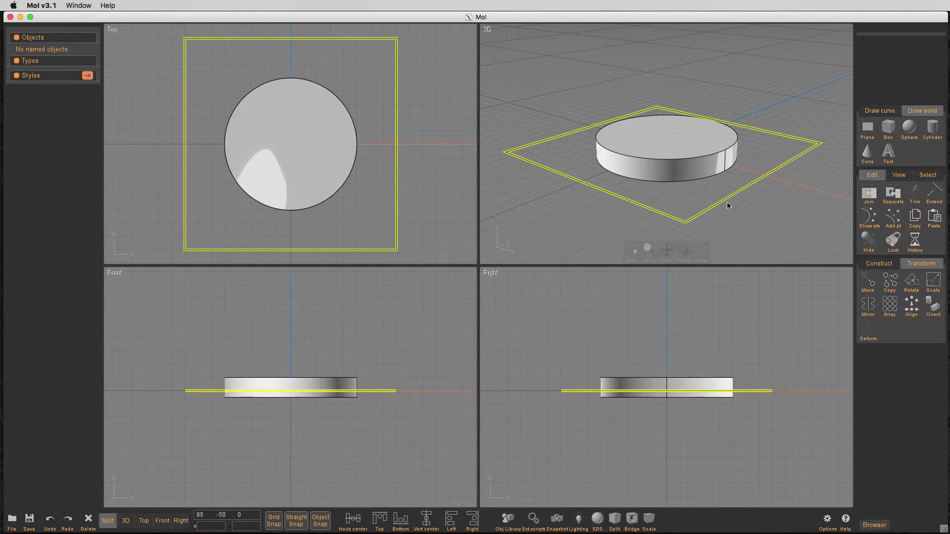
click(727, 203)
click(759, 218)
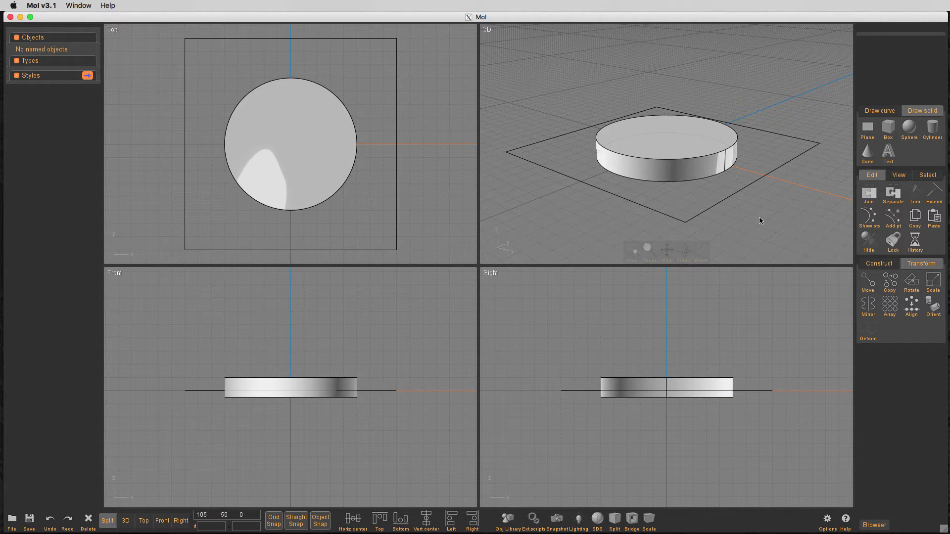
key(Tab)
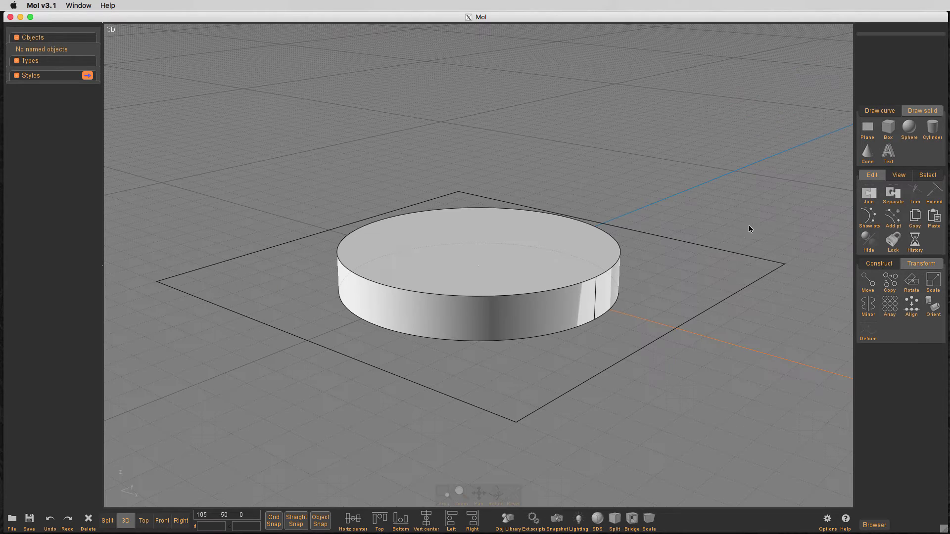
Draw a sphere of radius 115.43 centred on the top of the cylinder
click(910, 128)
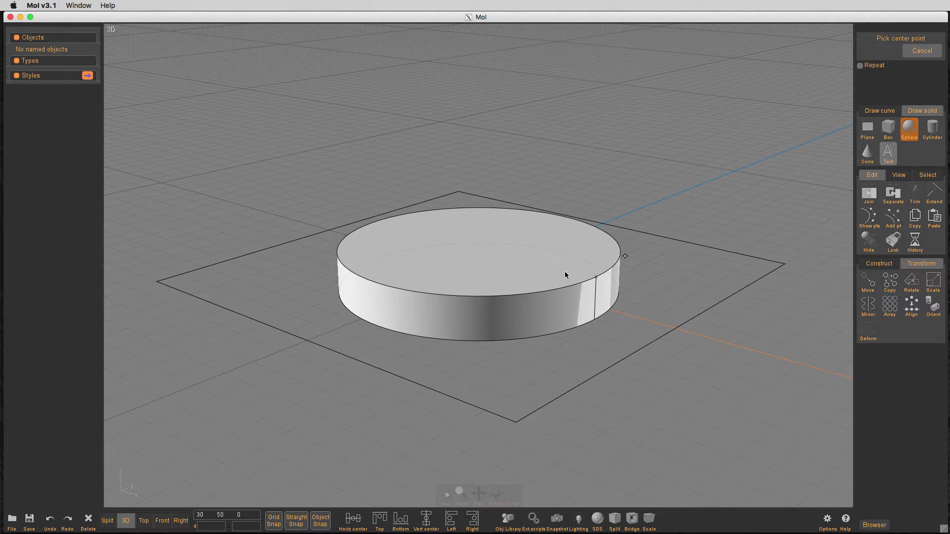
click(478, 275)
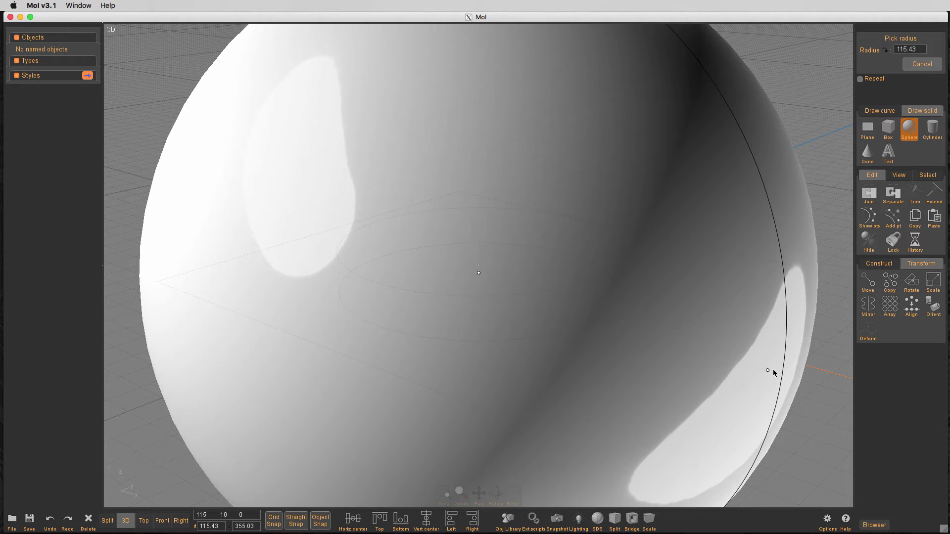
click(774, 370)
scroll(723, 277, down, 3)
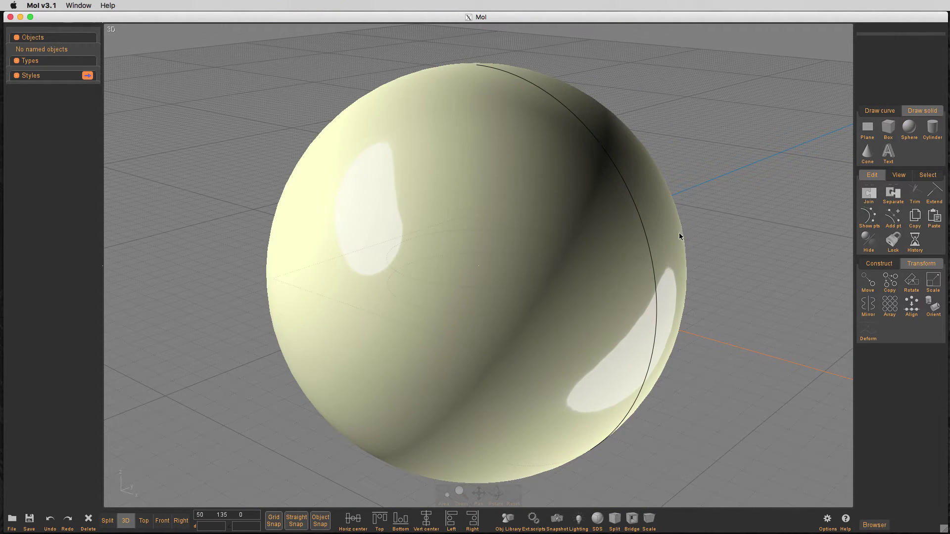
In the four-view layout, rotate the sphere by 90 degrees and reselect it
key(Tab)
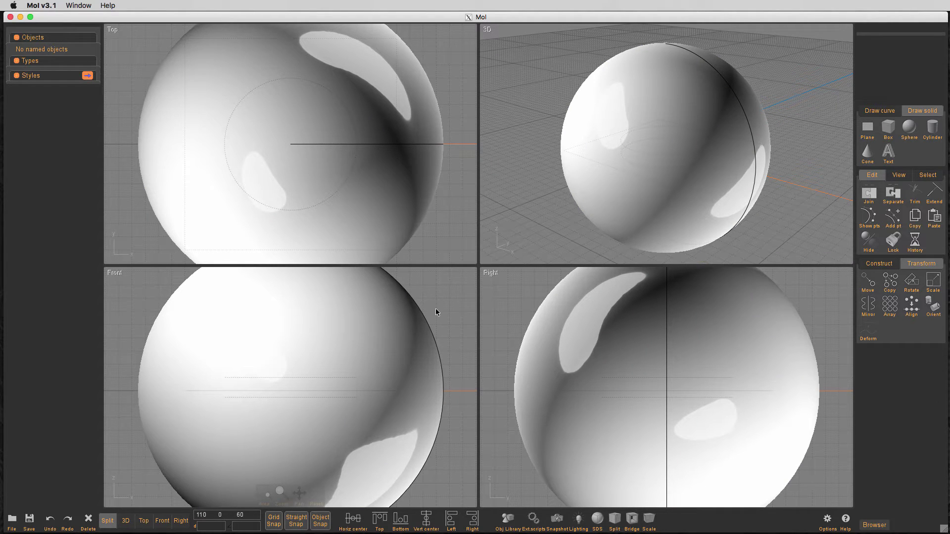
scroll(436, 312, down, 3)
click(323, 315)
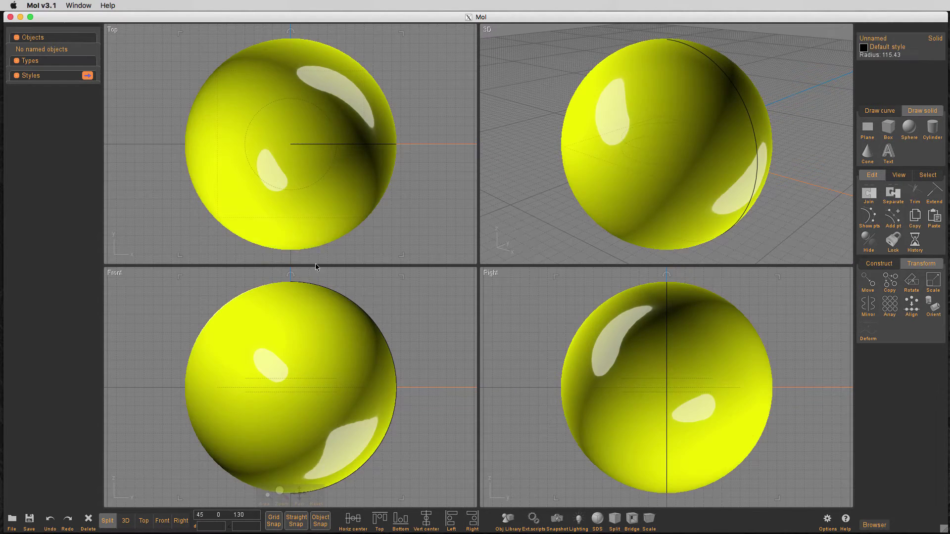
drag(292, 276, 433, 388)
right_drag(626, 162, 672, 174)
click(445, 313)
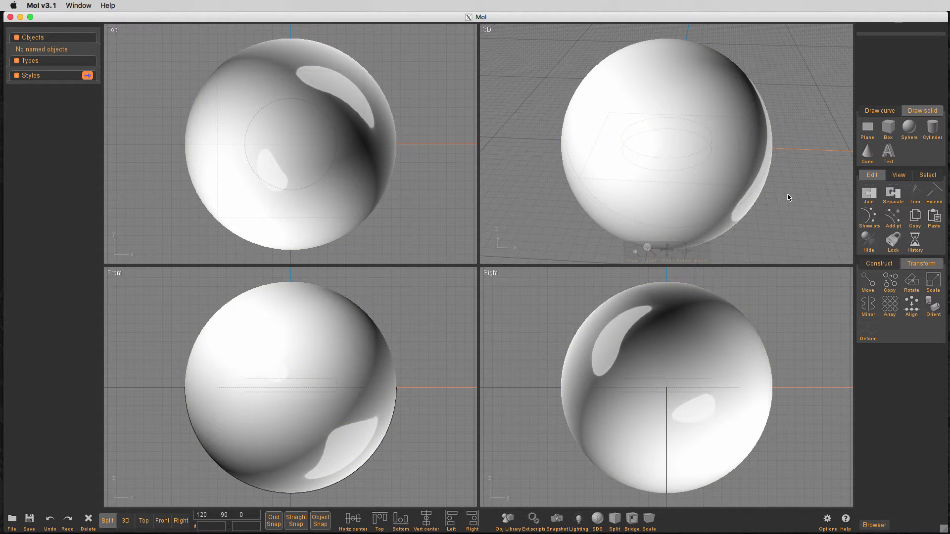
click(708, 74)
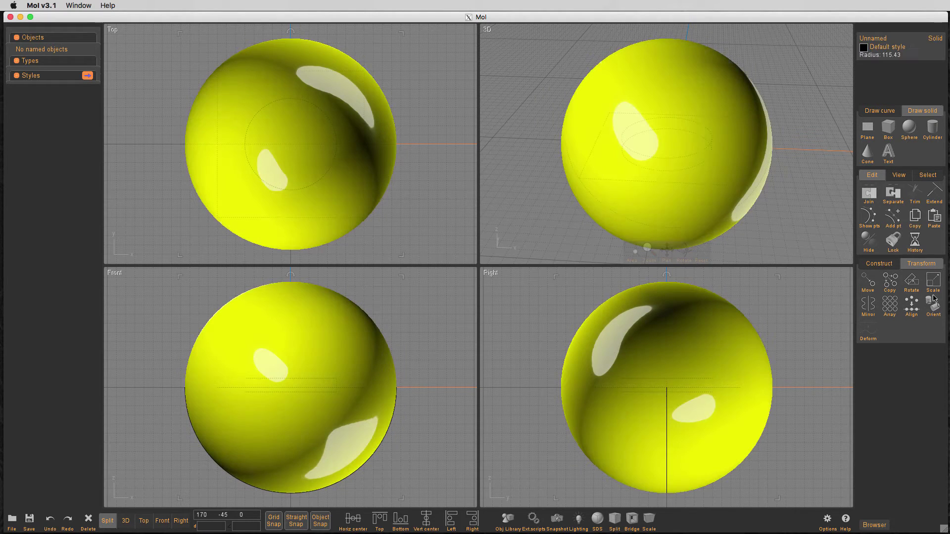
Intersect the sphere with the square plane using Boolean Isect
click(883, 262)
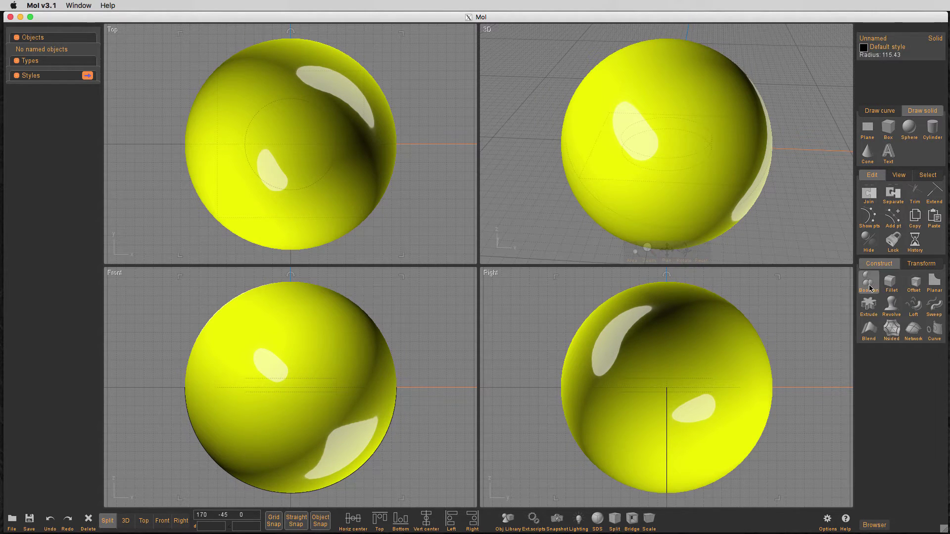
click(869, 281)
click(905, 283)
click(739, 149)
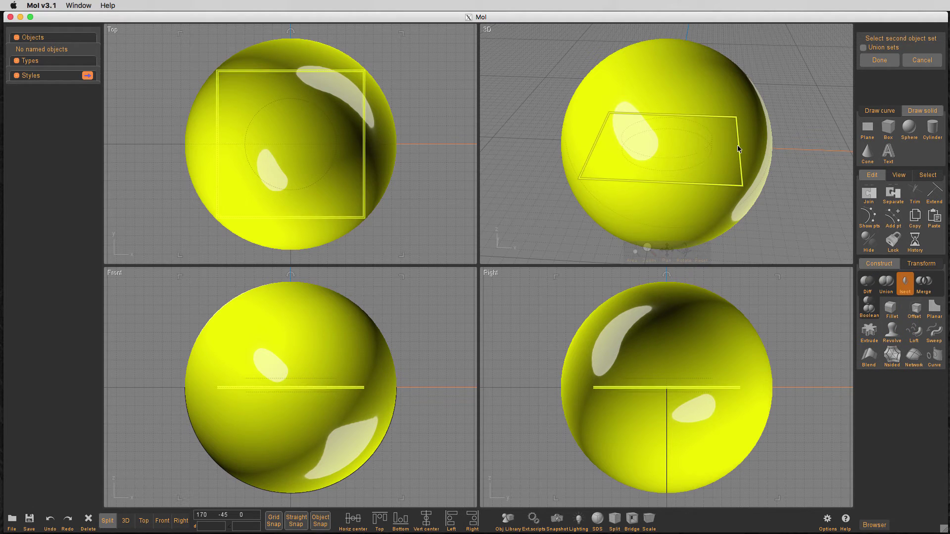
click(888, 59)
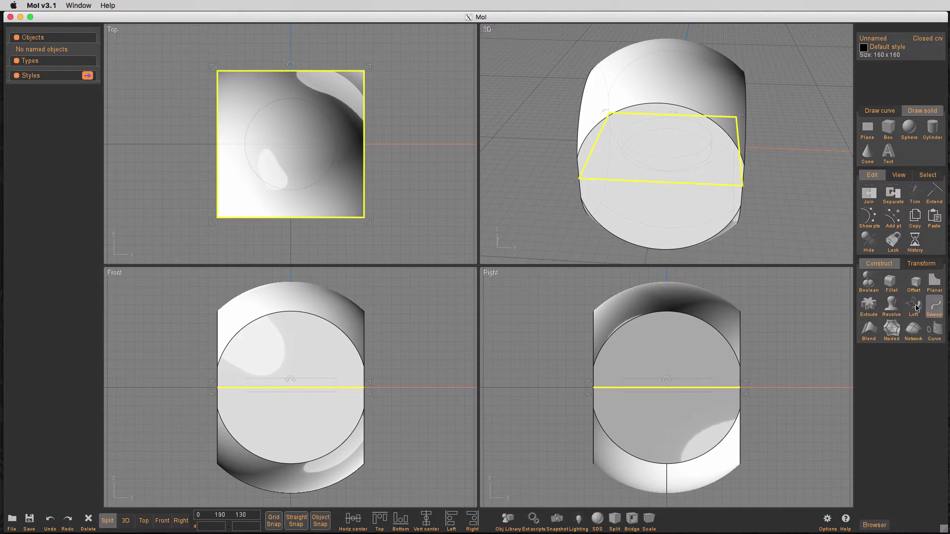
Delete the trimmed solid parts, keeping only the arched dome surface, and maximize the 3D view
click(809, 200)
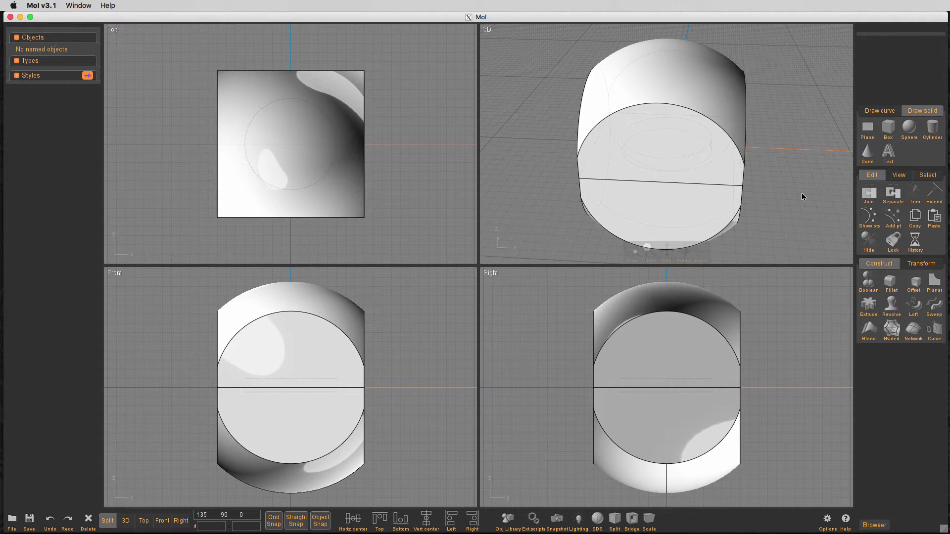
click(729, 91)
click(728, 90)
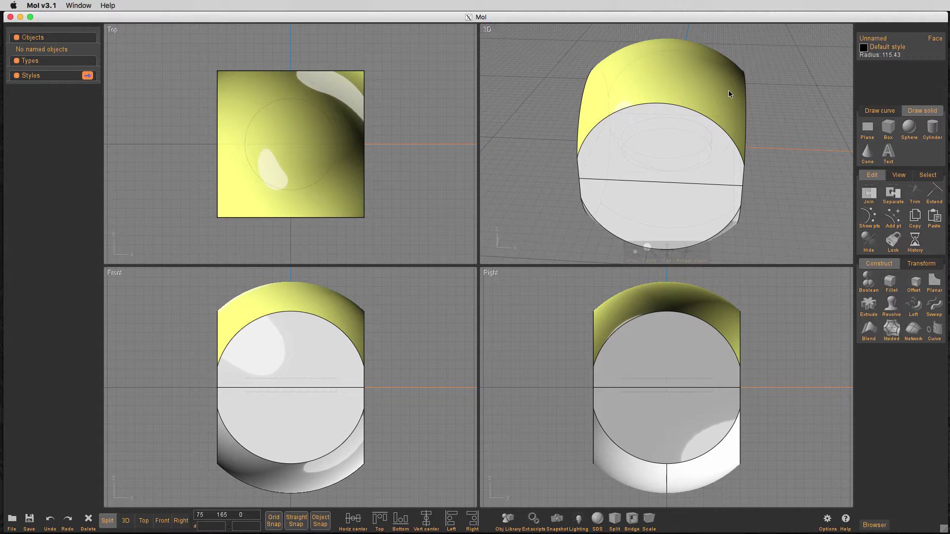
click(727, 91)
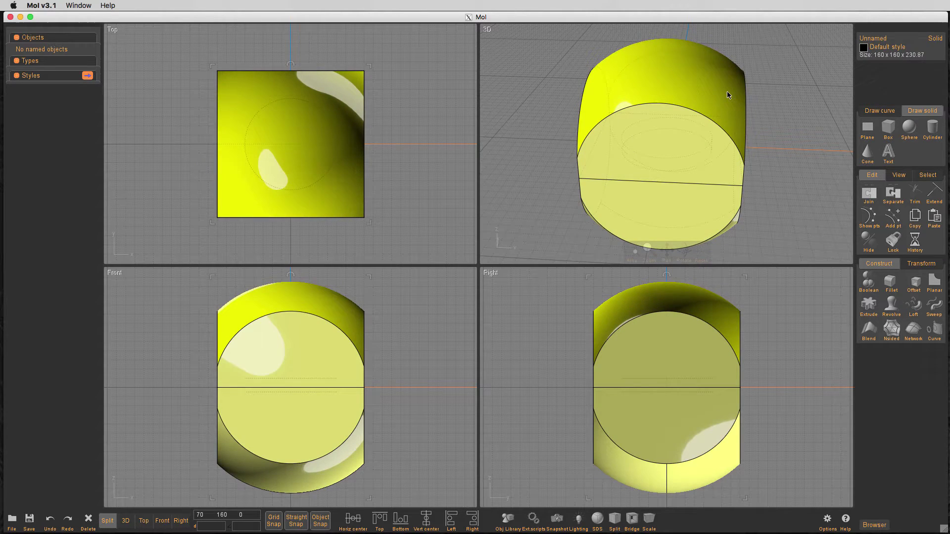
key(Delete)
key(super+z)
right_drag(727, 218, 769, 221)
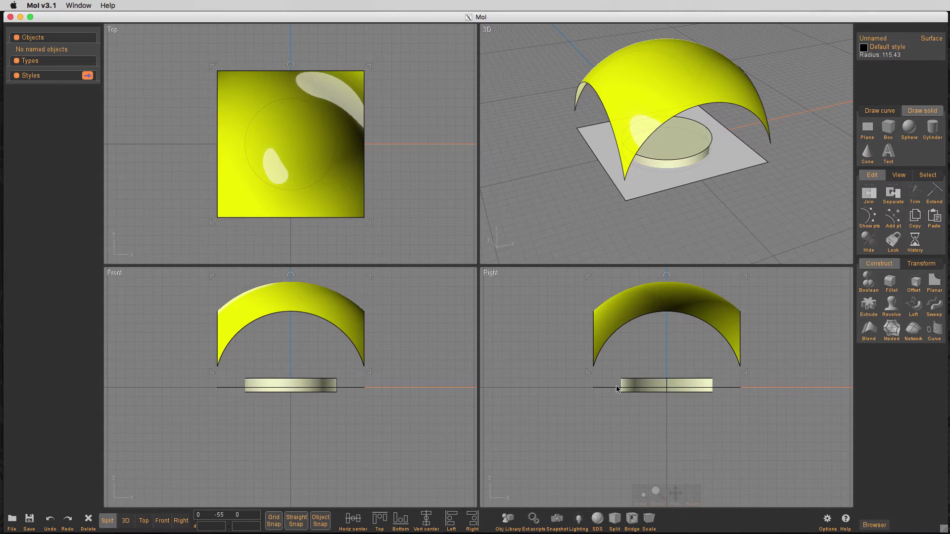
key(Tab)
Select the cylinder instead of the dome and start the Deform Flow tool
right_drag(732, 197, 762, 257)
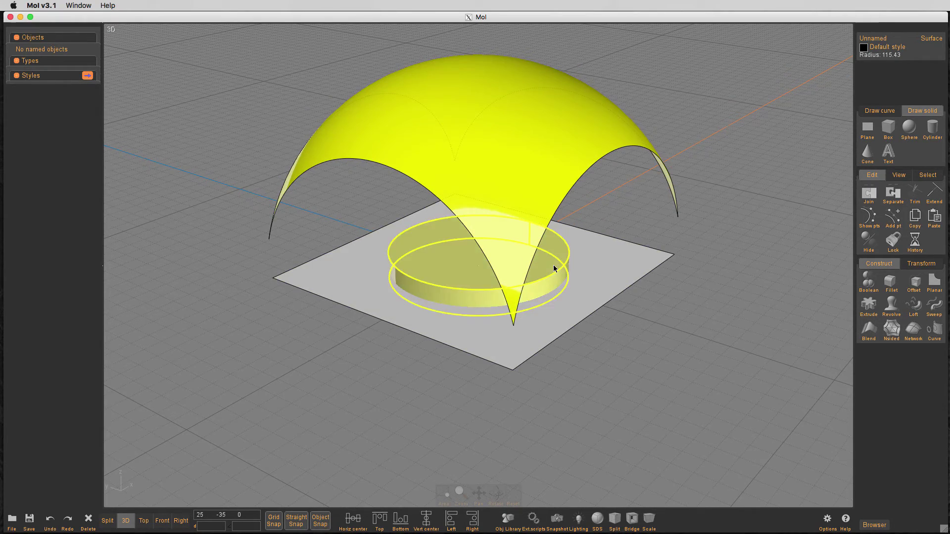
click(702, 313)
click(556, 265)
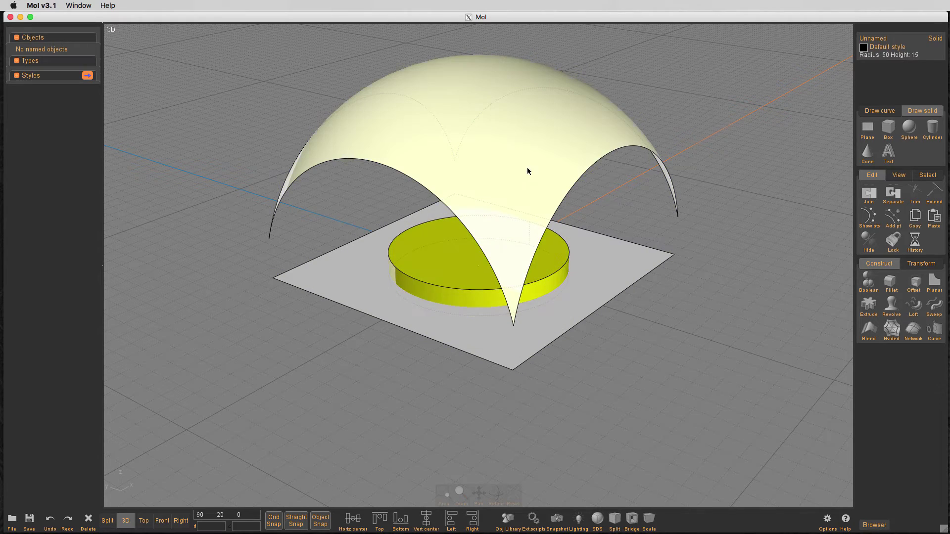
right_drag(676, 263, 696, 247)
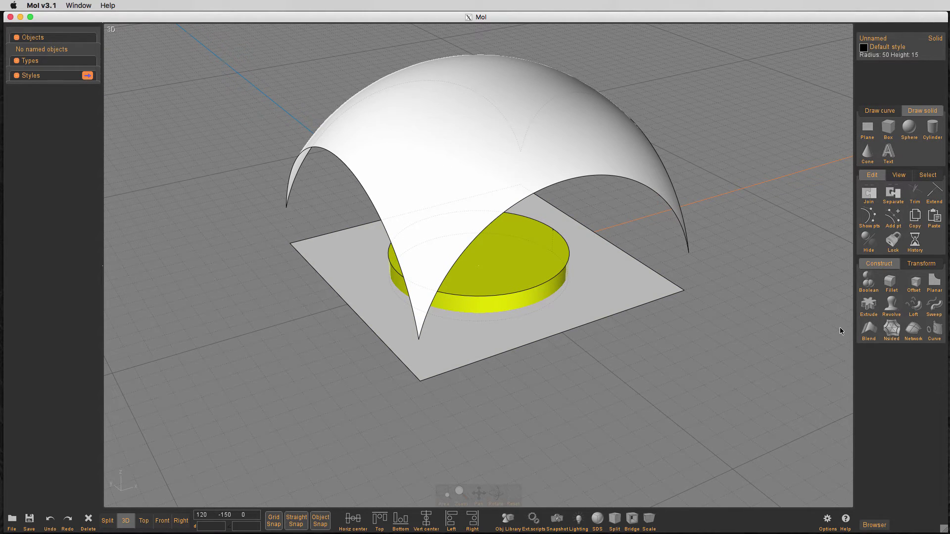
click(915, 265)
click(869, 331)
click(873, 331)
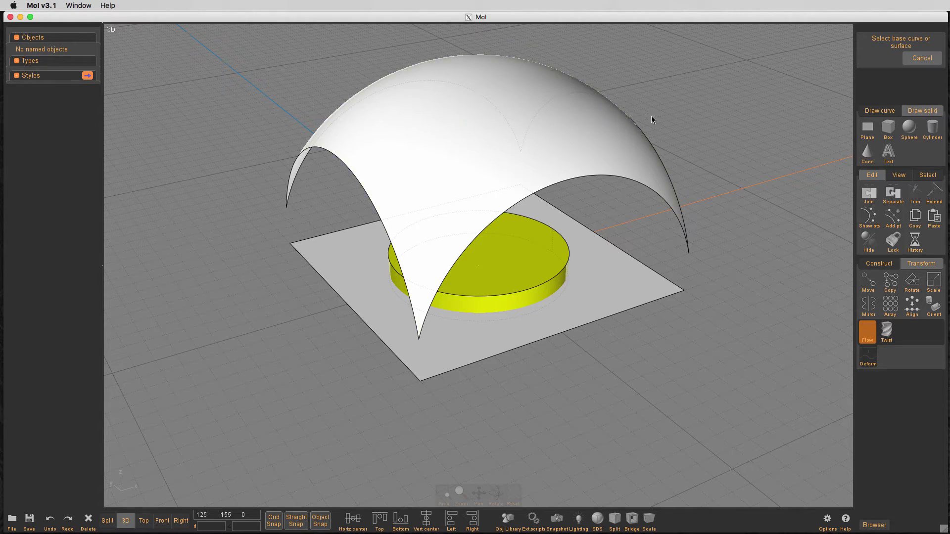
Preview the cylinder flowed from the plane onto the dome, then cancel it
click(477, 356)
click(468, 232)
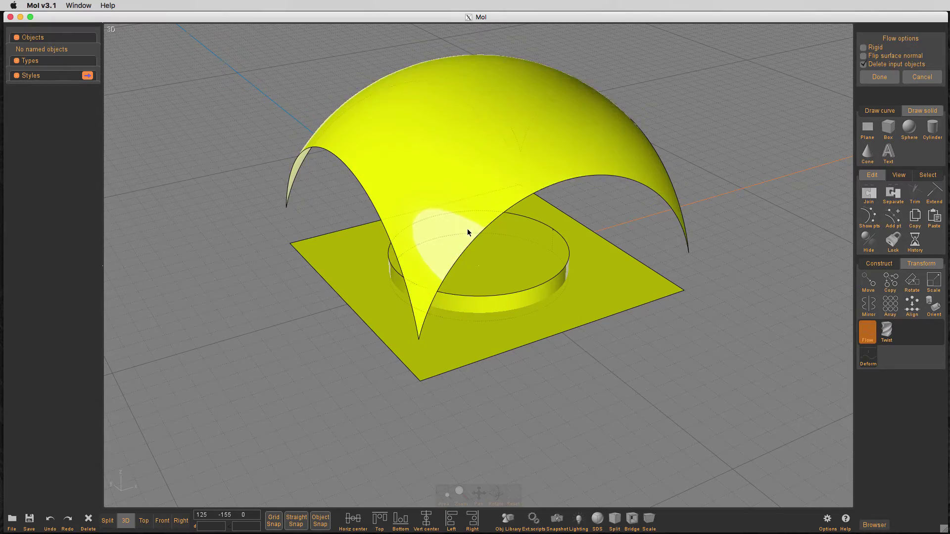
right_drag(631, 162, 572, 108)
click(923, 78)
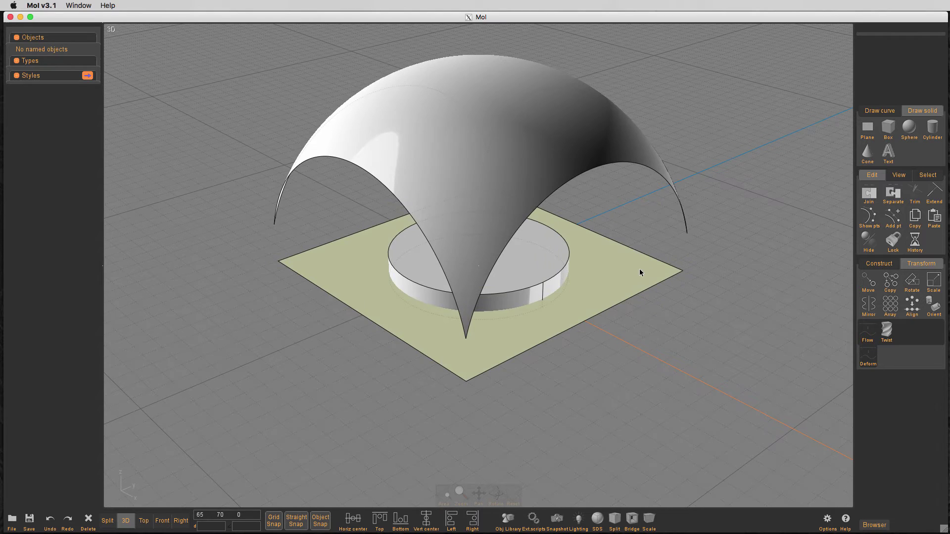
Run Flow again on the cylinder with plane as base and dome as target, and cancel again
click(554, 266)
click(867, 330)
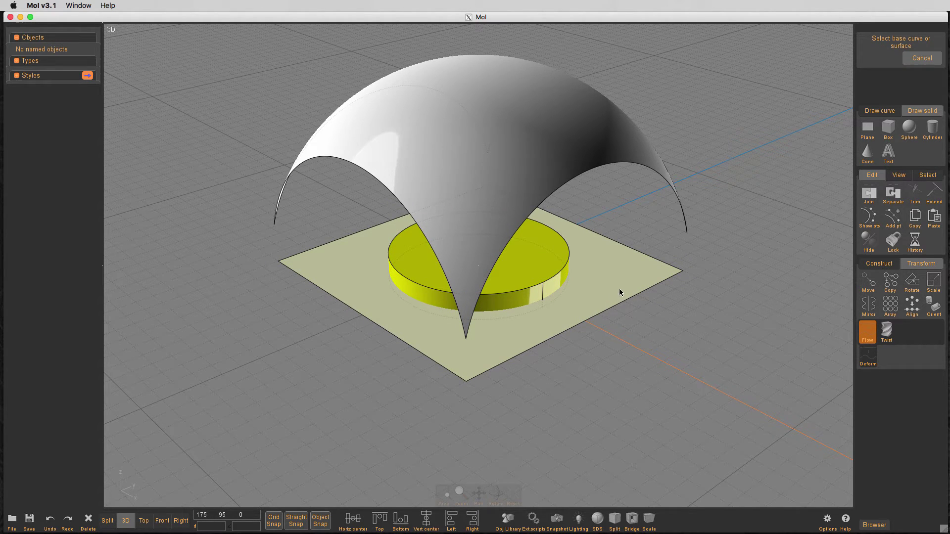
click(634, 281)
right_drag(762, 219, 725, 255)
click(594, 272)
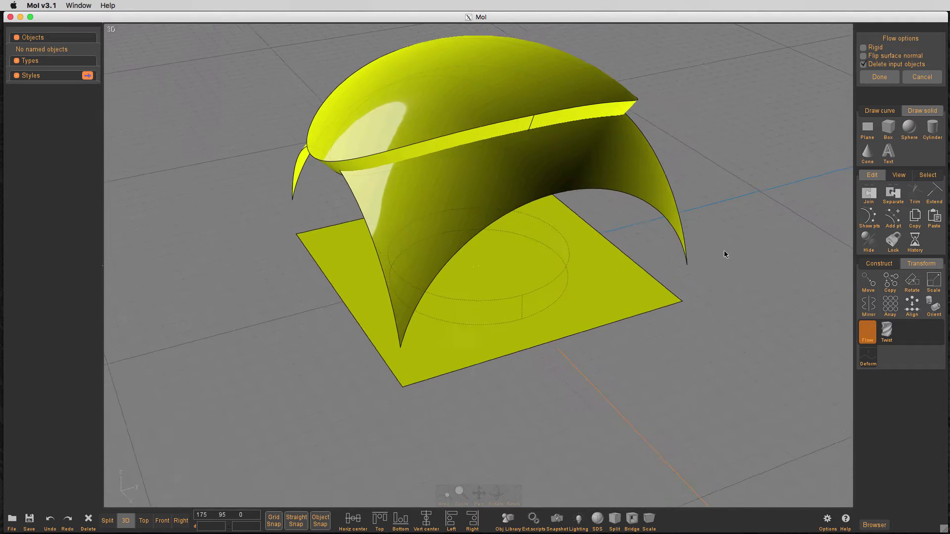
click(922, 77)
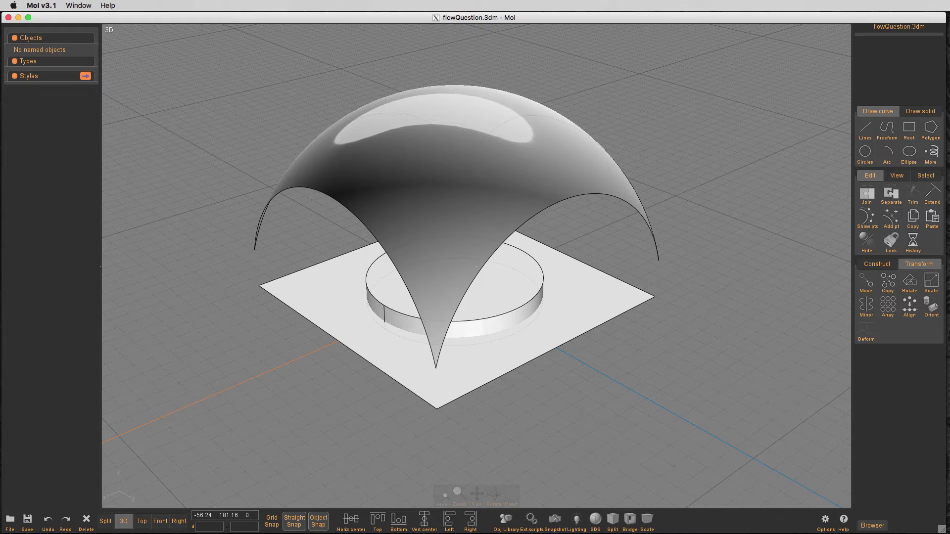
Show the dome's control points and run the ShrinkTrimmedSrf script on it
click(547, 178)
click(867, 218)
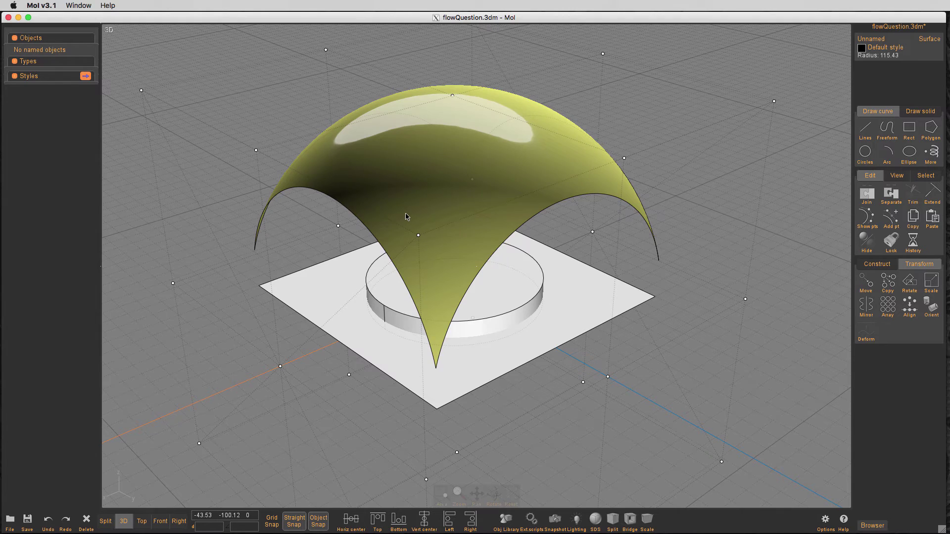
scroll(406, 216, down, 3)
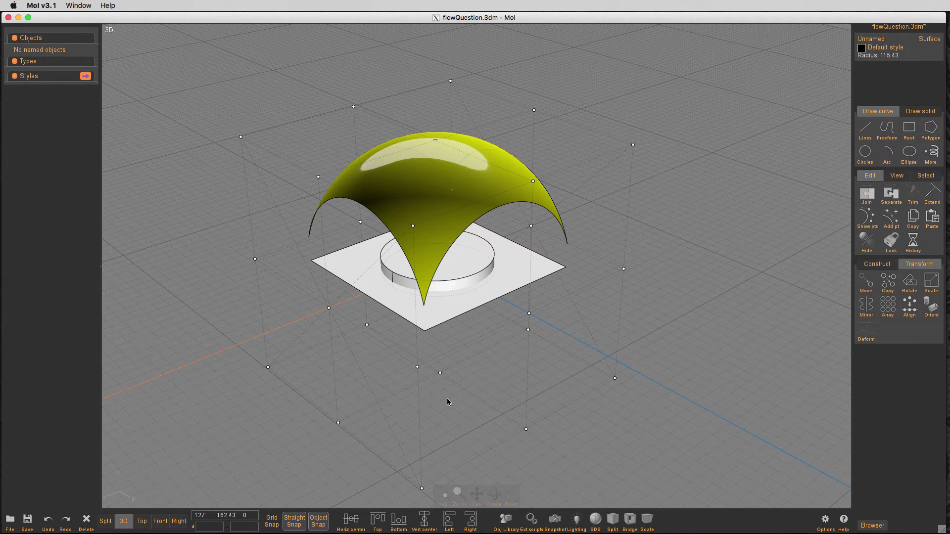
click(532, 519)
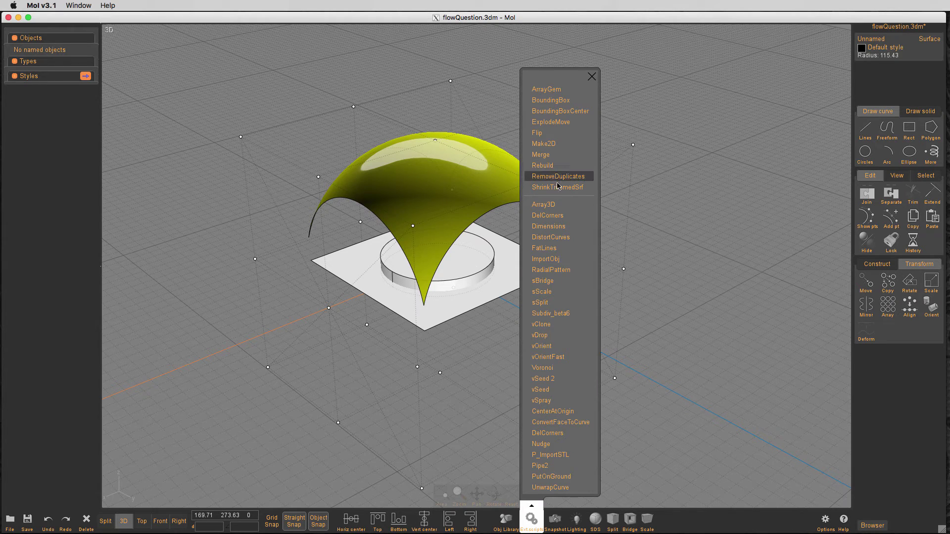
click(555, 188)
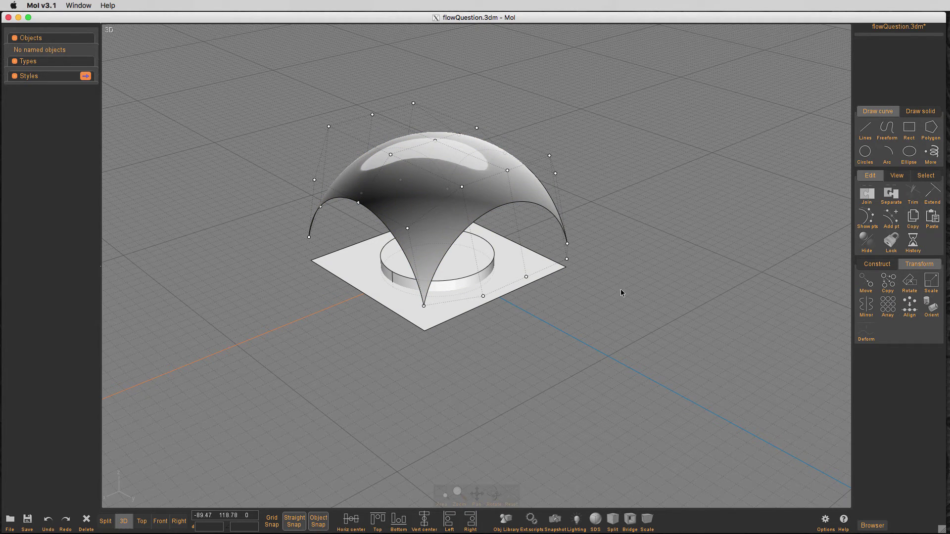
scroll(490, 281, up, 4)
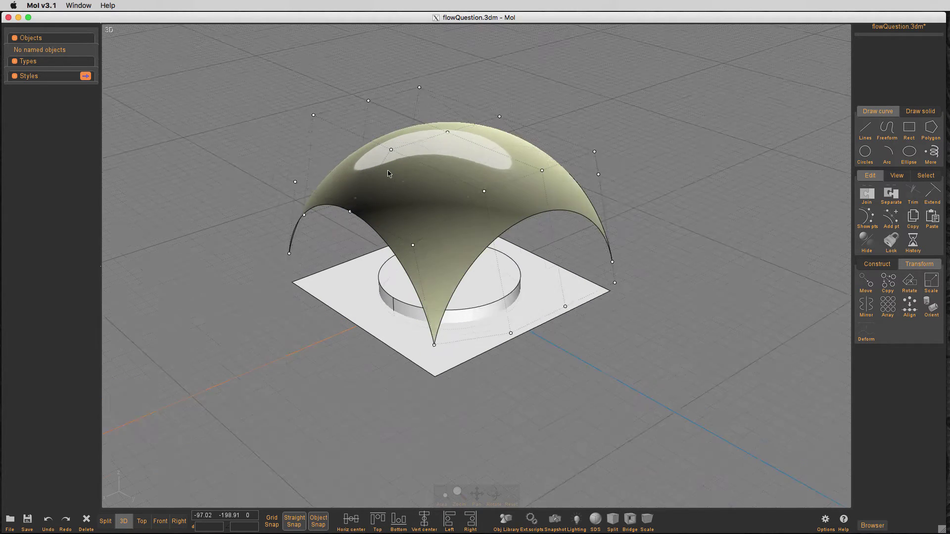
Flow the cylinder from the base plane onto the shrunk dome, accept with Done, and deselect
click(516, 323)
click(863, 336)
click(869, 333)
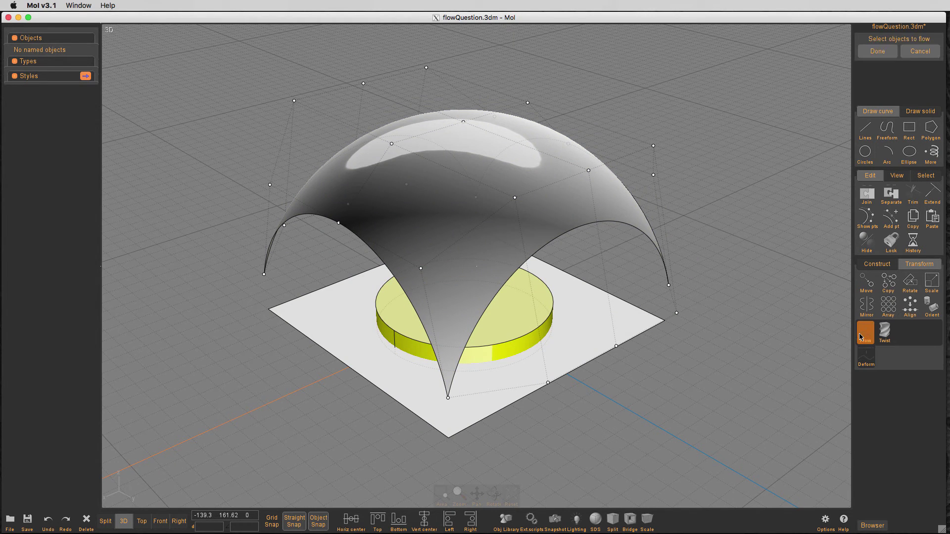
click(492, 396)
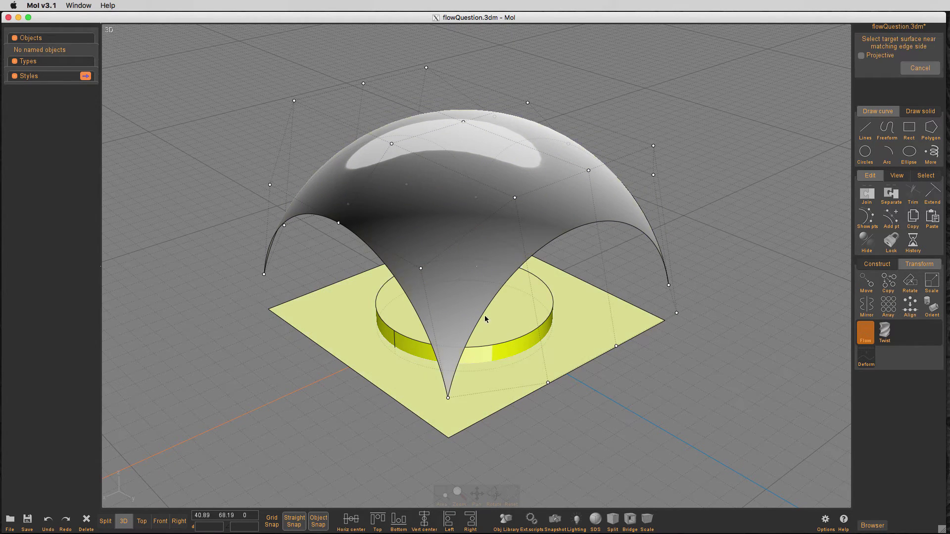
click(479, 292)
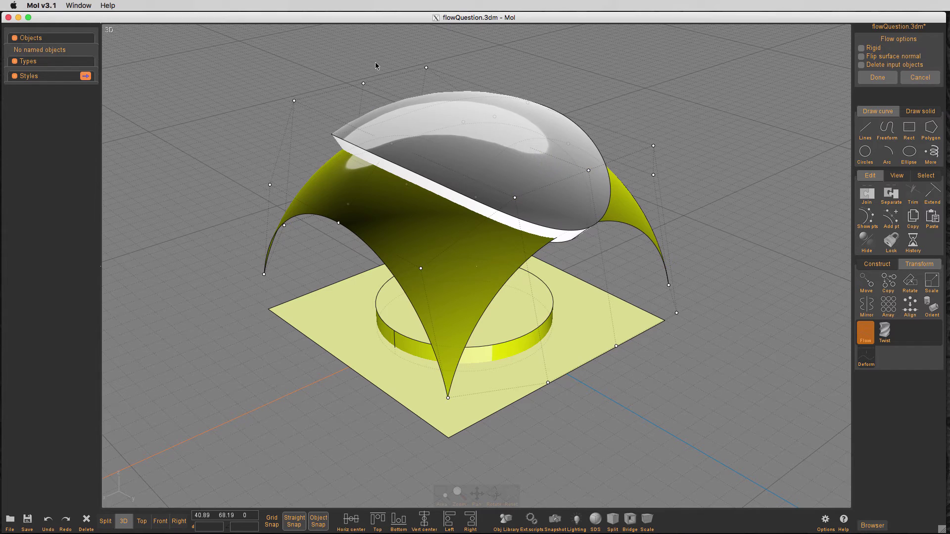
click(884, 78)
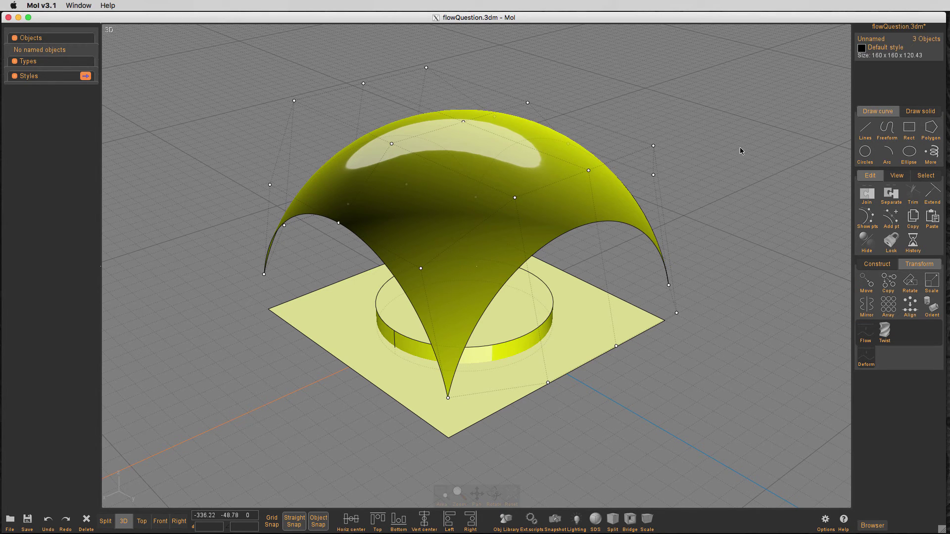
click(741, 147)
Select all four boundary edges of the dome and remove them to untrim it
click(499, 287)
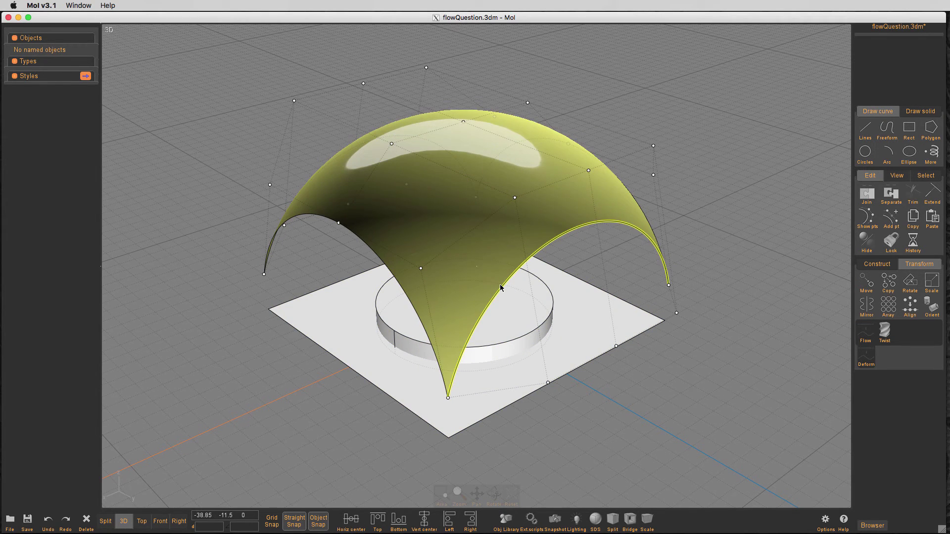
click(500, 288)
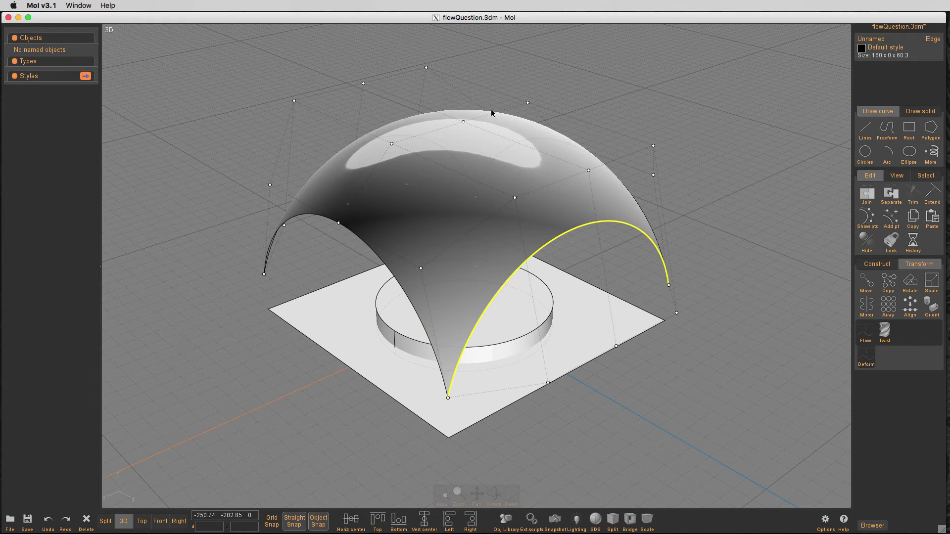
double_click(567, 154)
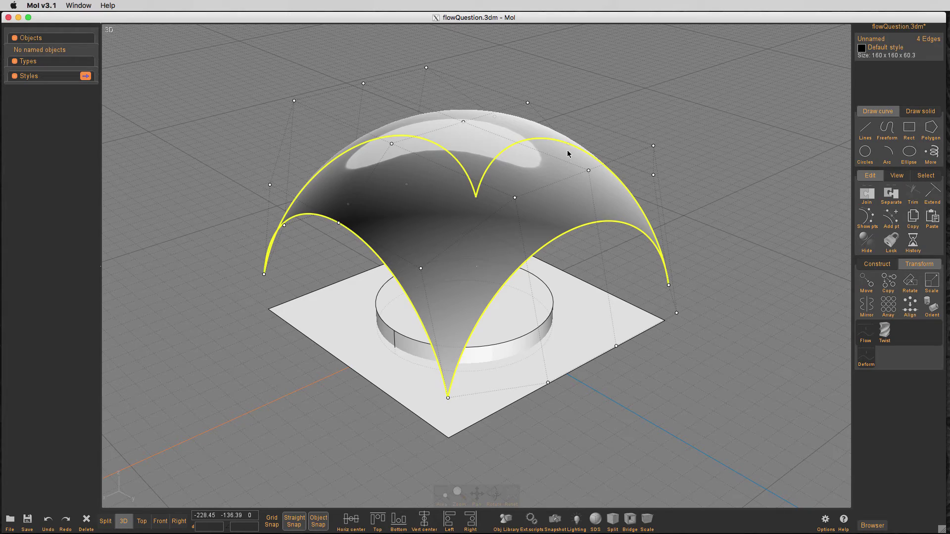
key(ctrl+z)
Orbit above the scene, clear stray selections, and select the untrimmed dome surface
right_drag(613, 105, 504, 88)
click(479, 375)
click(444, 283)
click(619, 117)
mouse_move(673, 133)
right_down()
mouse_move(670, 157)
mouse_move(662, 123)
mouse_move(655, 142)
mouse_move(663, 121)
mouse_move(661, 143)
right_up()
click(540, 155)
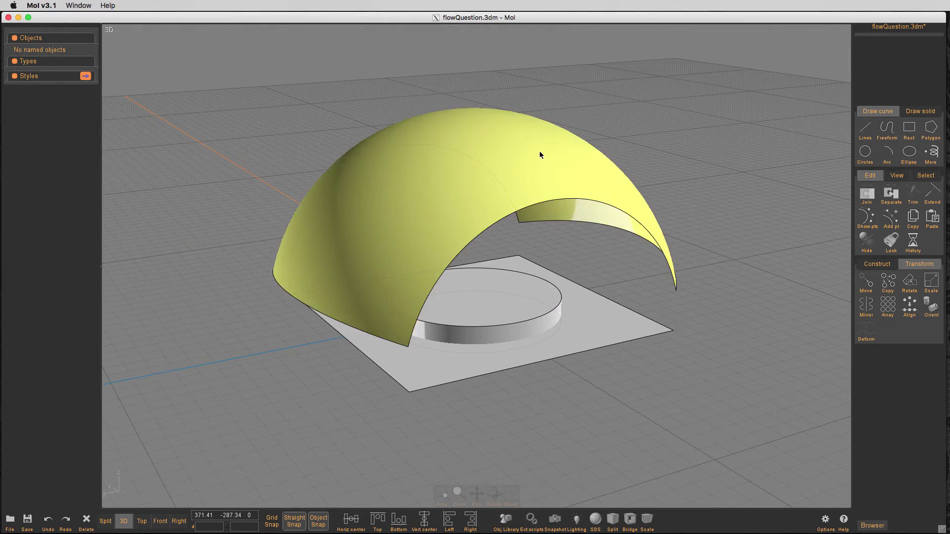
Toggle the dome's control points and select the 160 x 221.94 flat surface at mid-height
click(540, 155)
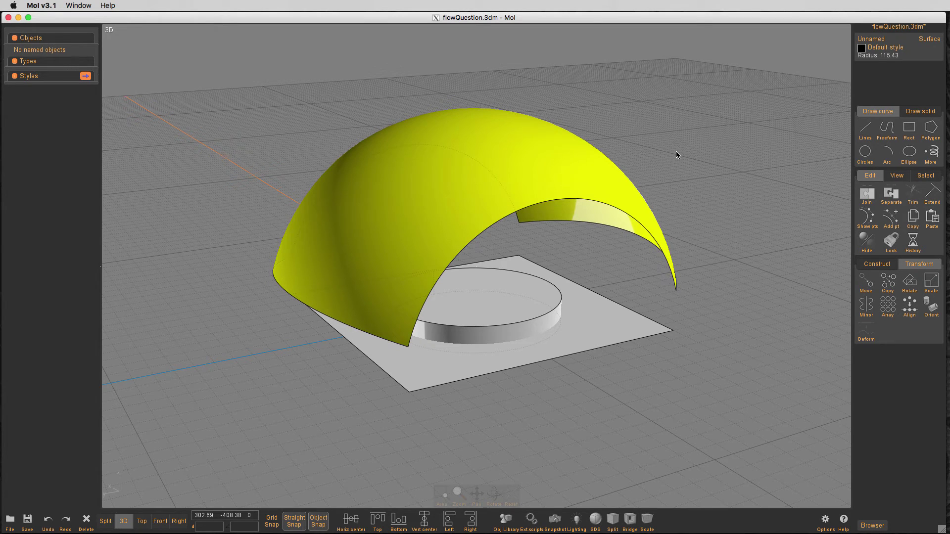
click(865, 222)
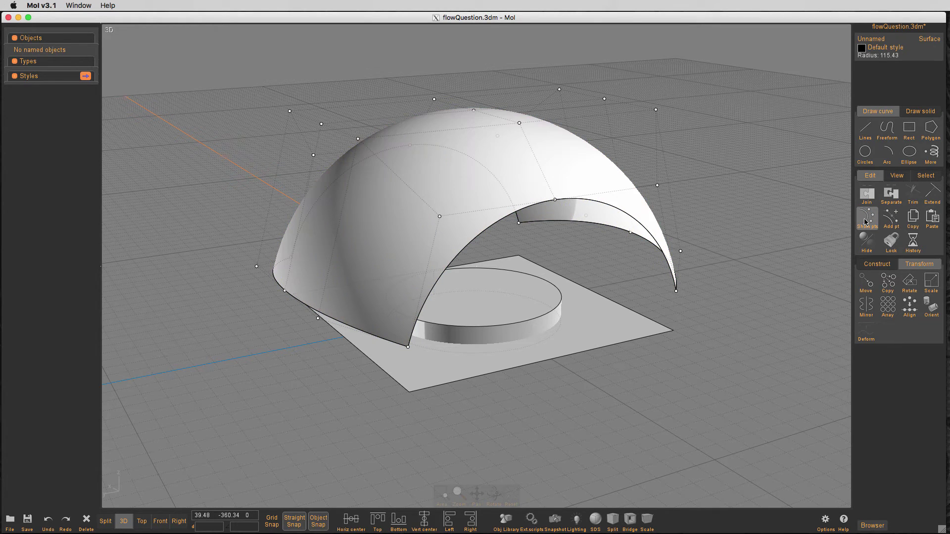
key(Tab)
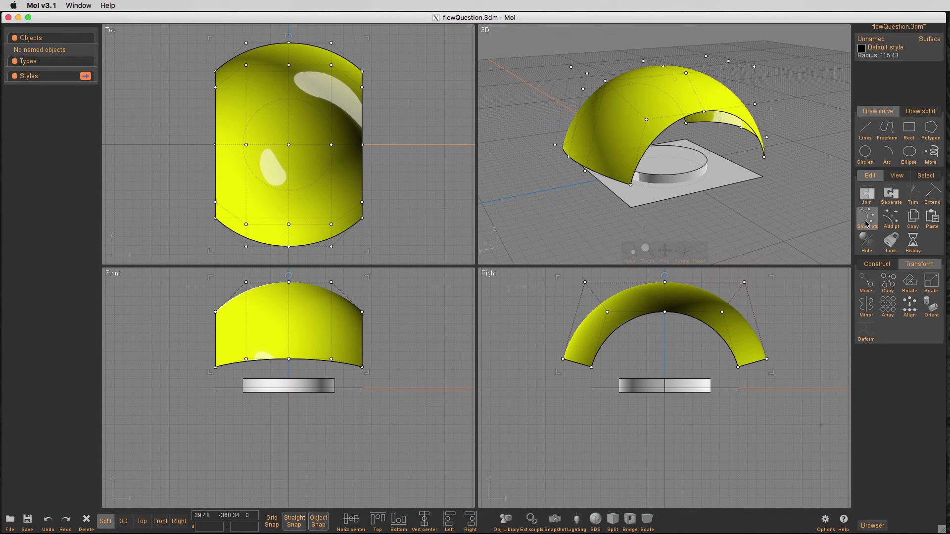
click(867, 221)
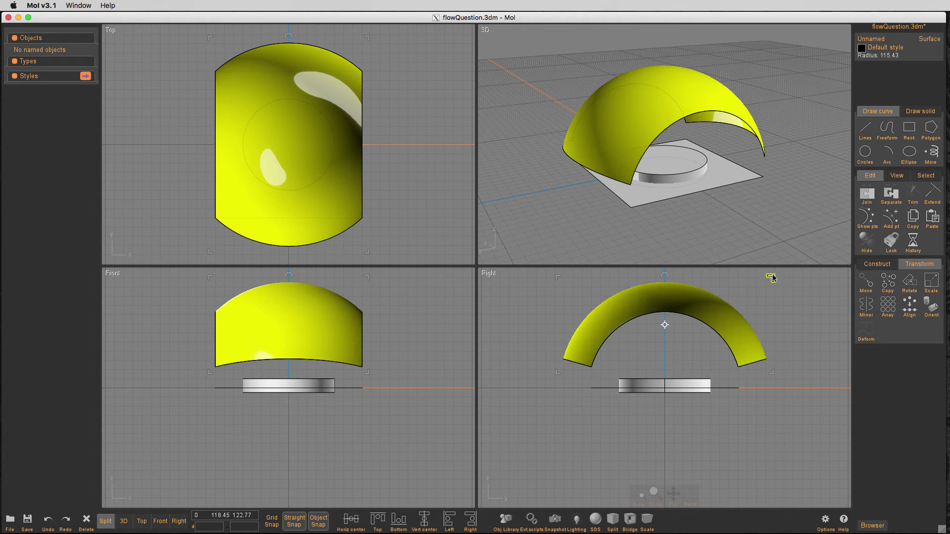
drag(772, 278, 773, 319)
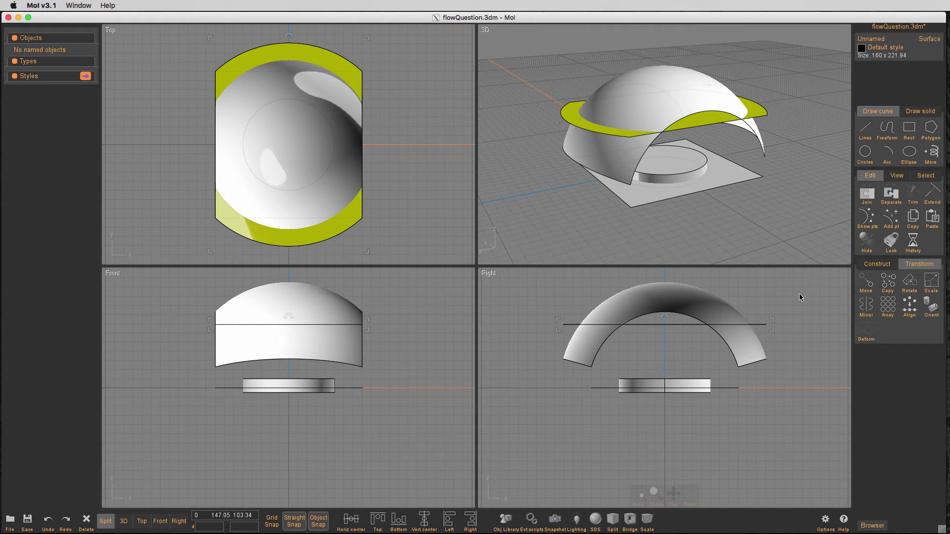
Try moving the flat surface down, undo it, and delete the rectangular ground plane
key(m)
click(766, 325)
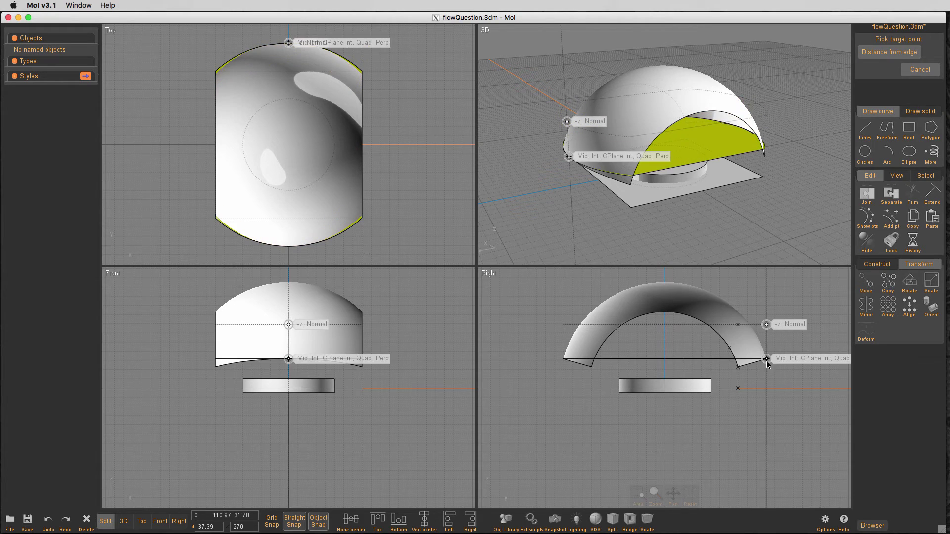
click(767, 388)
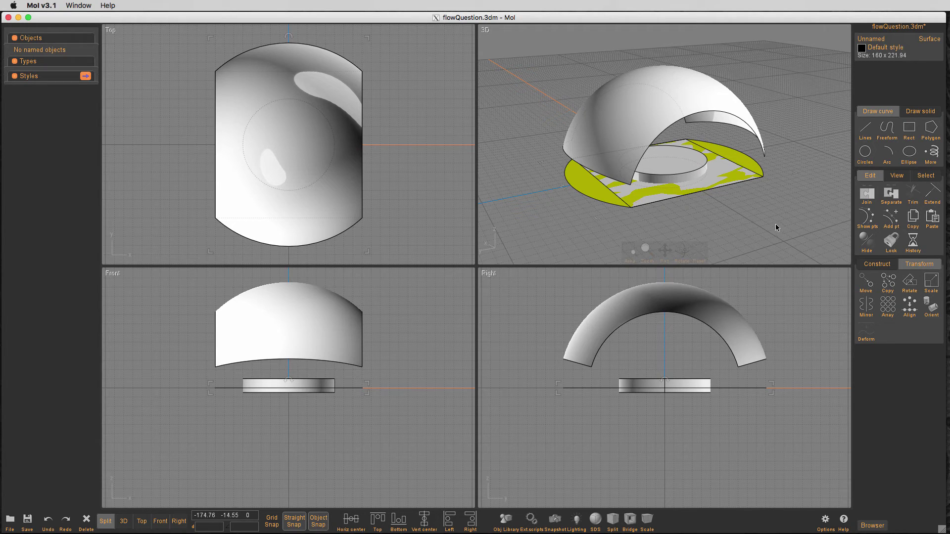
key(super+z)
click(731, 174)
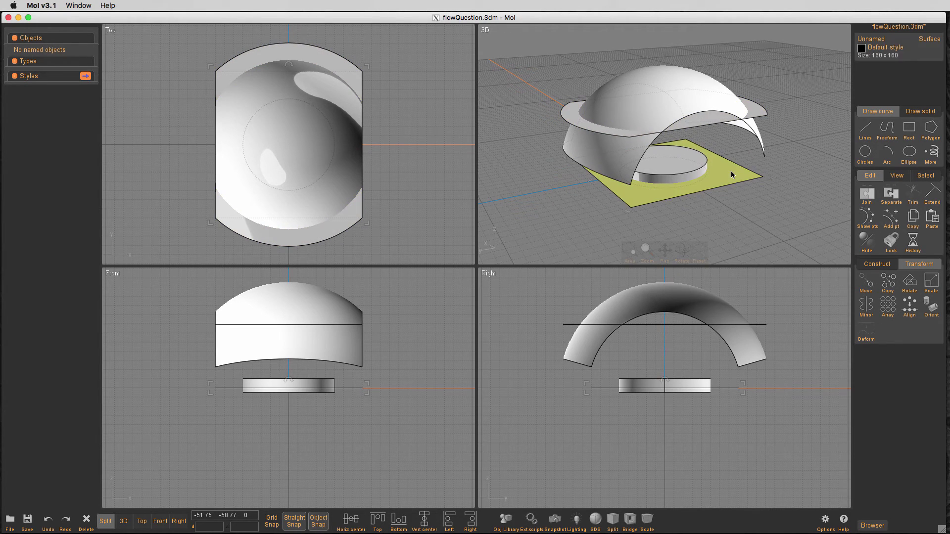
key(Delete)
Drag the flat outline surface down to base level and hide everything else
click(760, 107)
drag(766, 324, 766, 388)
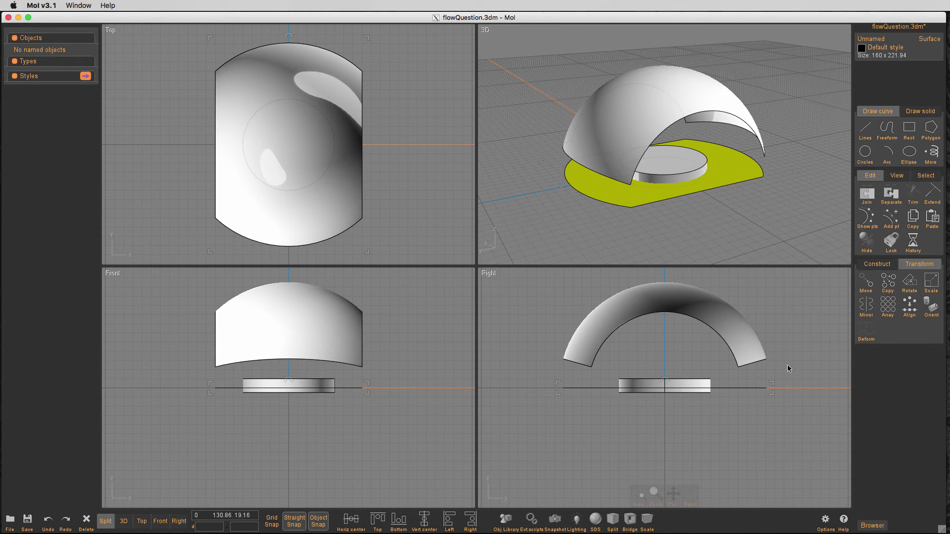
key(ctrl+h)
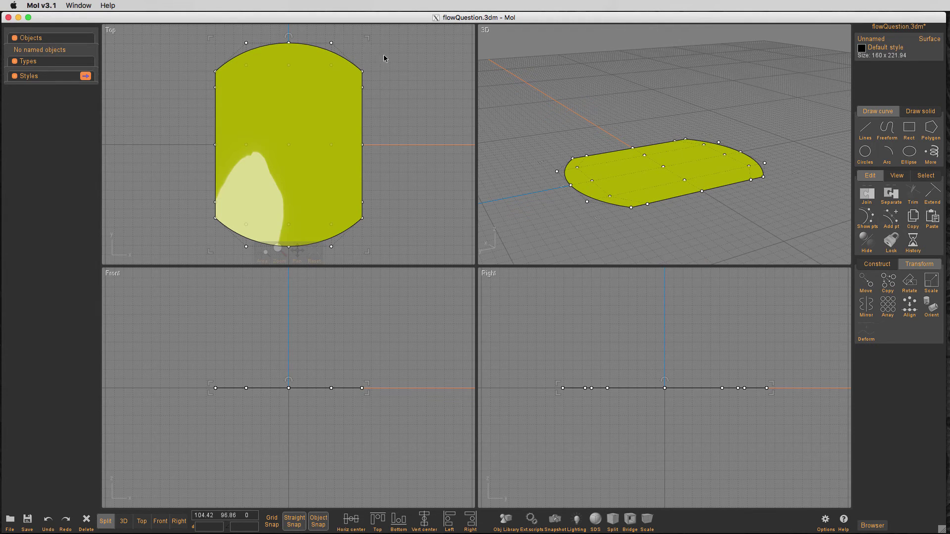
Align the flat surface's top row of control points, including both upper corners, to one height
click(150, 43)
drag(174, 34, 376, 58)
click(362, 71)
click(215, 71)
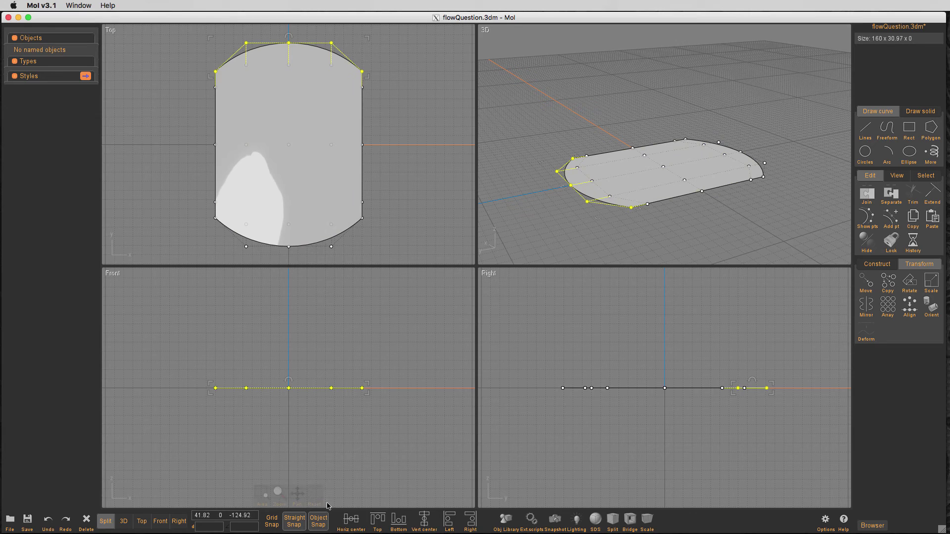
click(377, 519)
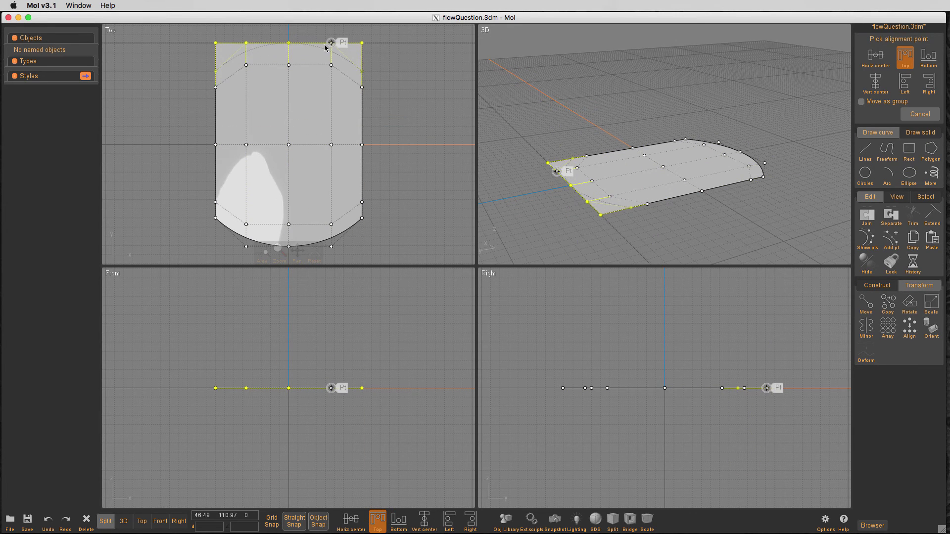
click(331, 44)
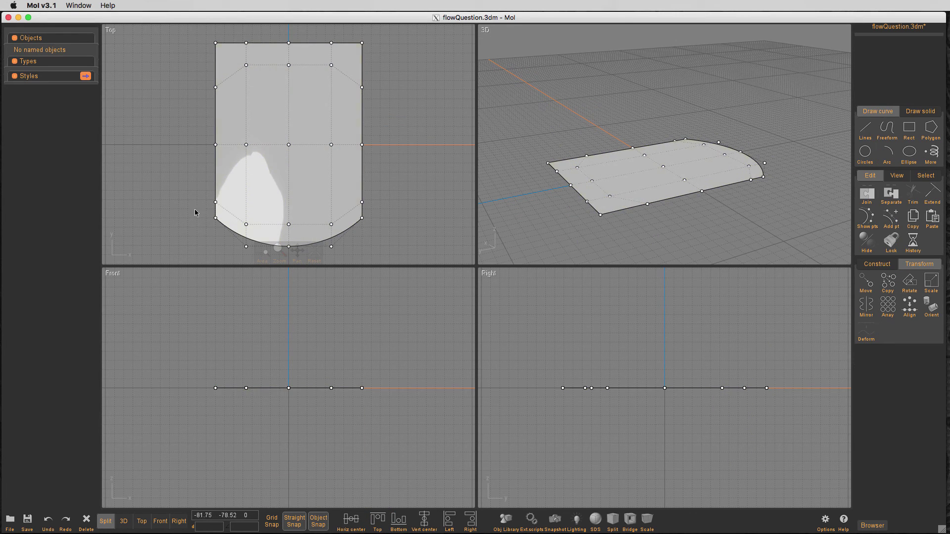
Align the five lower control points to a common bottom level, squaring off the lower end
click(215, 218)
click(246, 246)
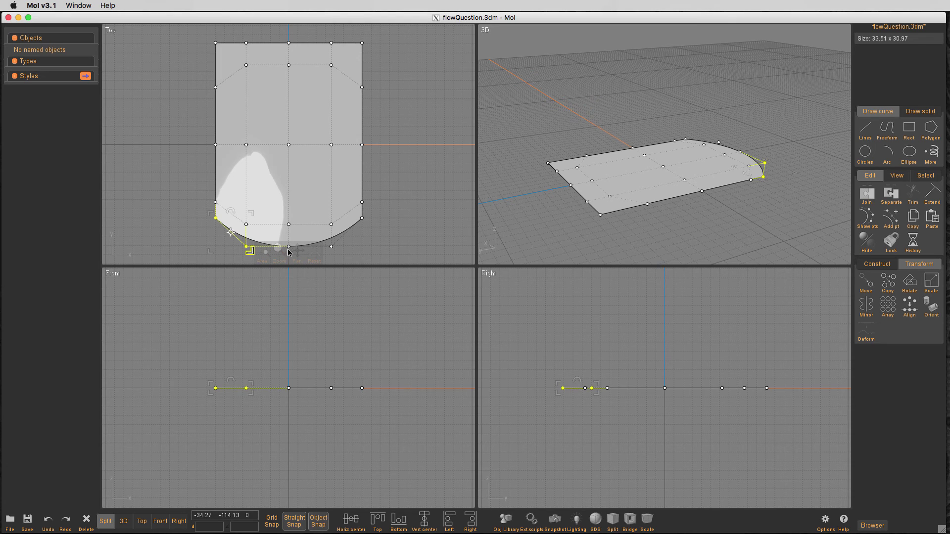
scroll(390, 195, down, 3)
click(291, 212)
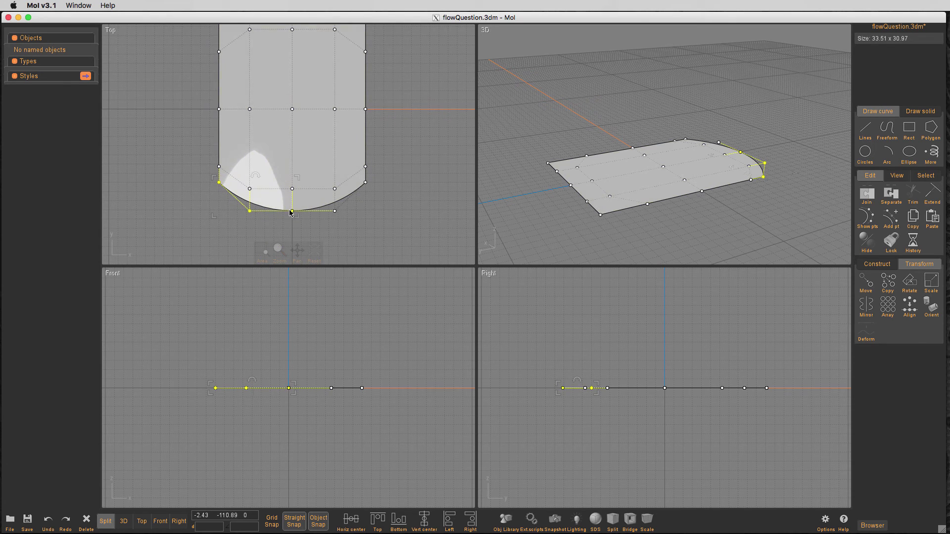
click(335, 211)
click(366, 182)
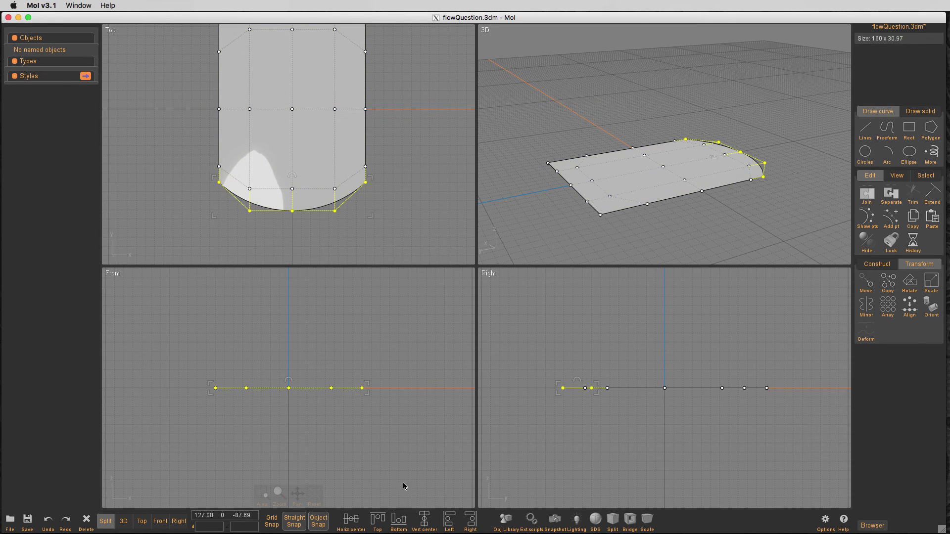
click(399, 519)
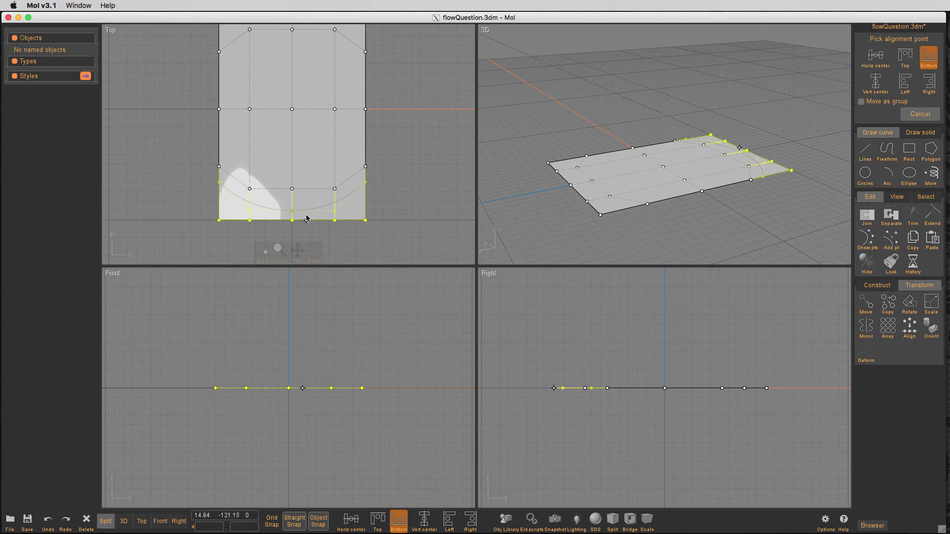
click(334, 216)
scroll(376, 207, up, 2)
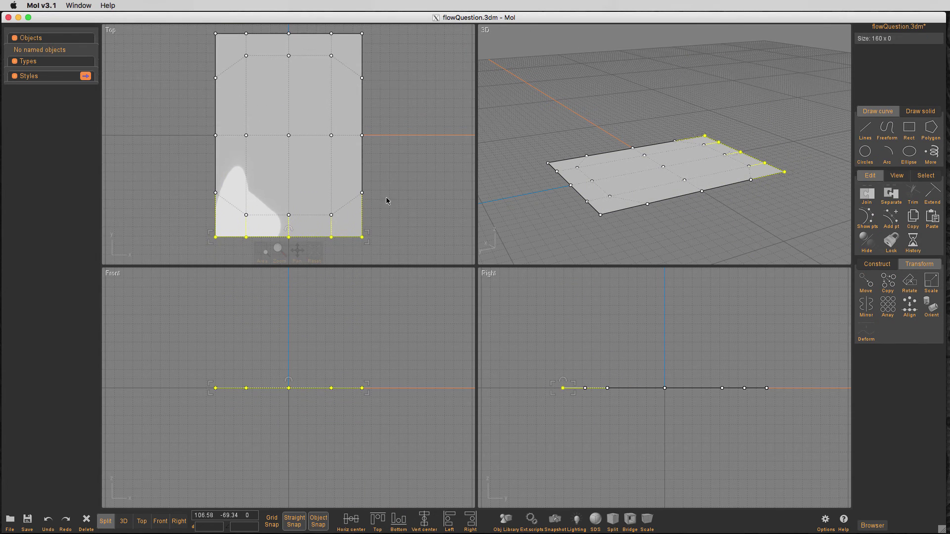
click(383, 202)
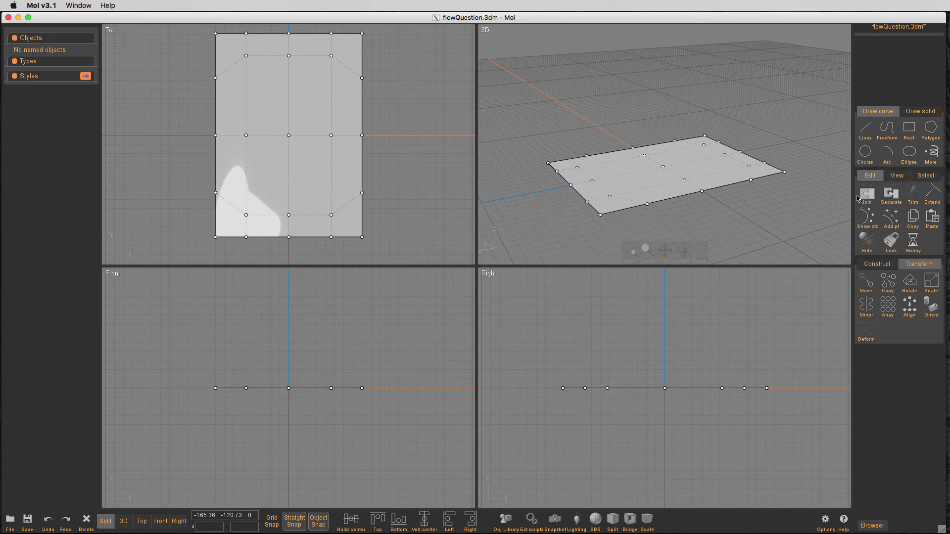
Unhide the dome and cylinder and maximise the 3D view at a low side angle
key(super+z)
right_drag(773, 112, 737, 208)
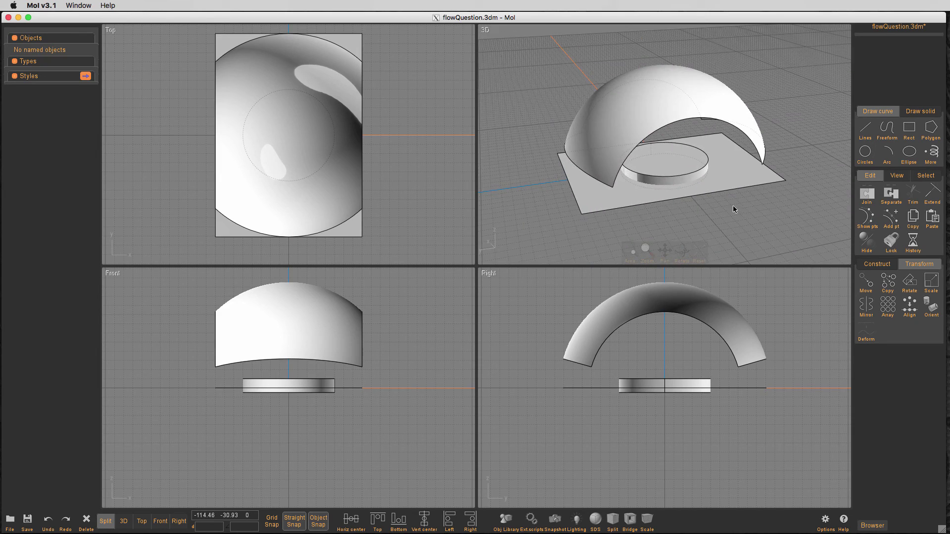
key(super+3)
right_drag(625, 255, 638, 277)
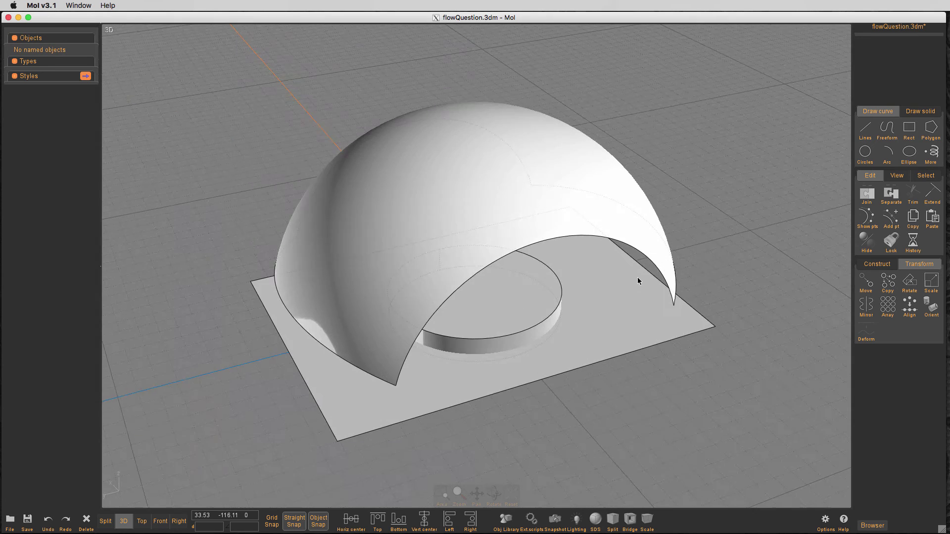
Flow the cylinder disk from the rectangular base plane onto the dome surface
click(517, 292)
click(865, 333)
click(869, 335)
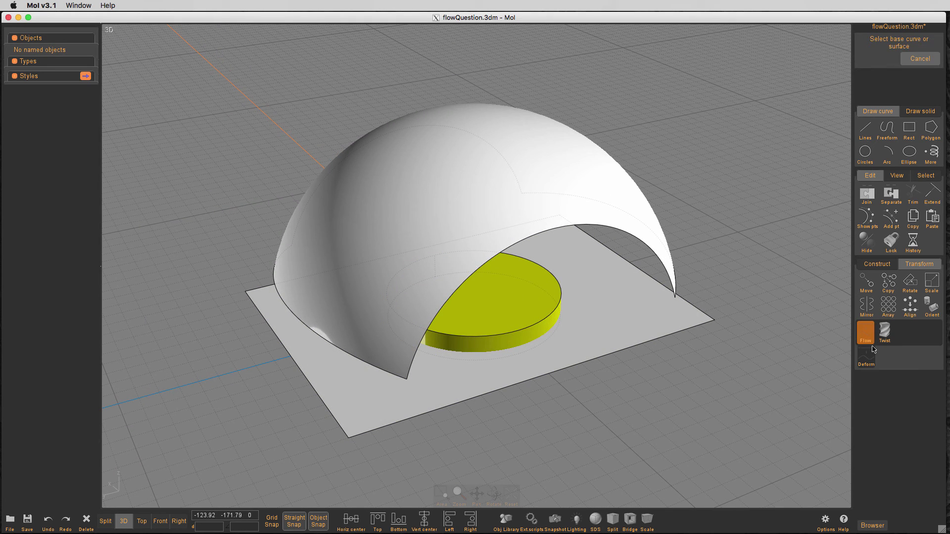
click(430, 402)
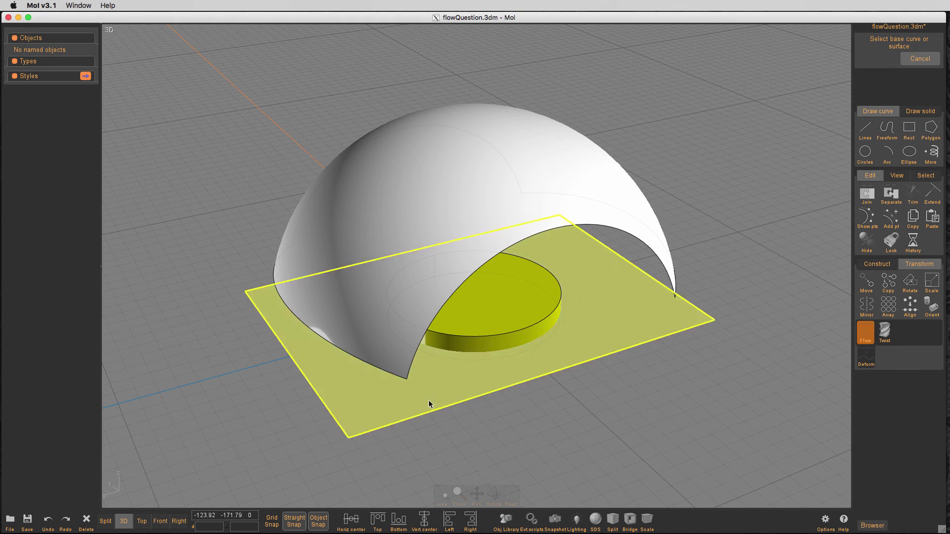
click(435, 295)
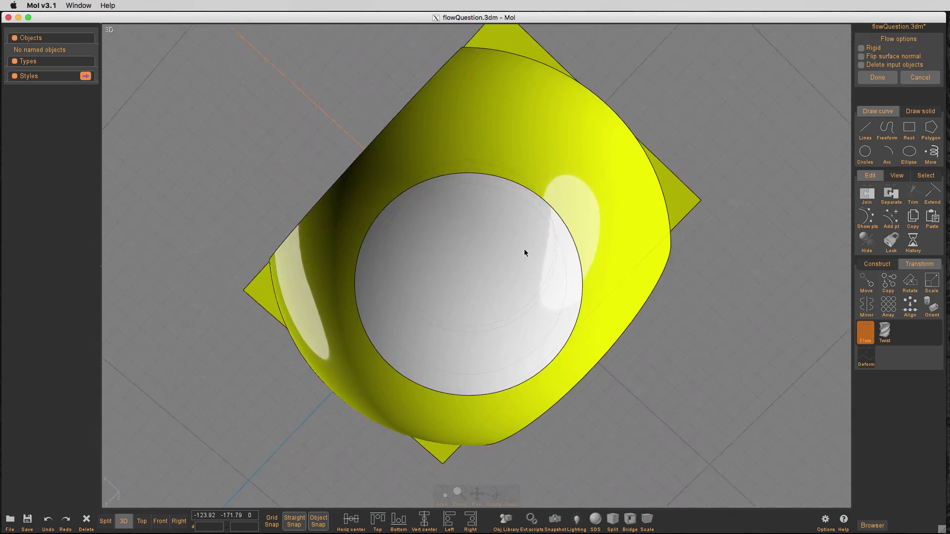